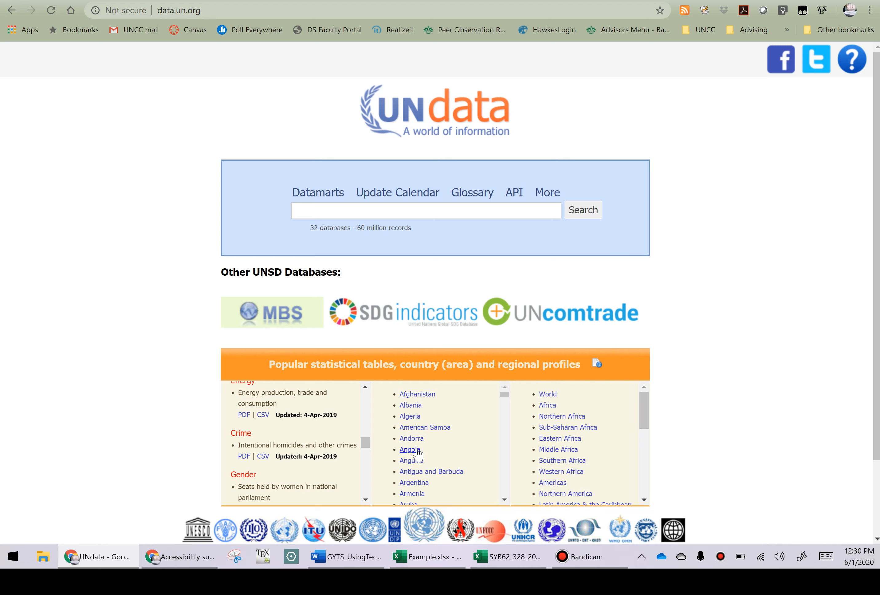
- Browse the popular statistical tables on UNdata to locate the Crime category's intentional homicides dataset
{"action": "scroll", "coordinate": [268, 442], "scroll_direction": "up", "scroll_amount": 3}
{"action": "scroll", "coordinate": [268, 442], "scroll_direction": "up", "scroll_amount": 5}
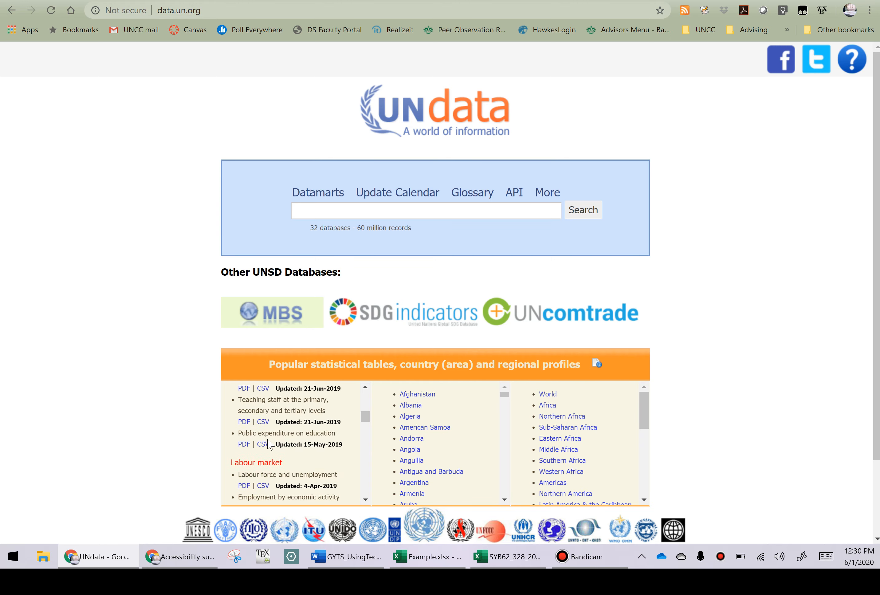
{"action": "scroll", "coordinate": [268, 442], "scroll_direction": "down", "scroll_amount": 4}
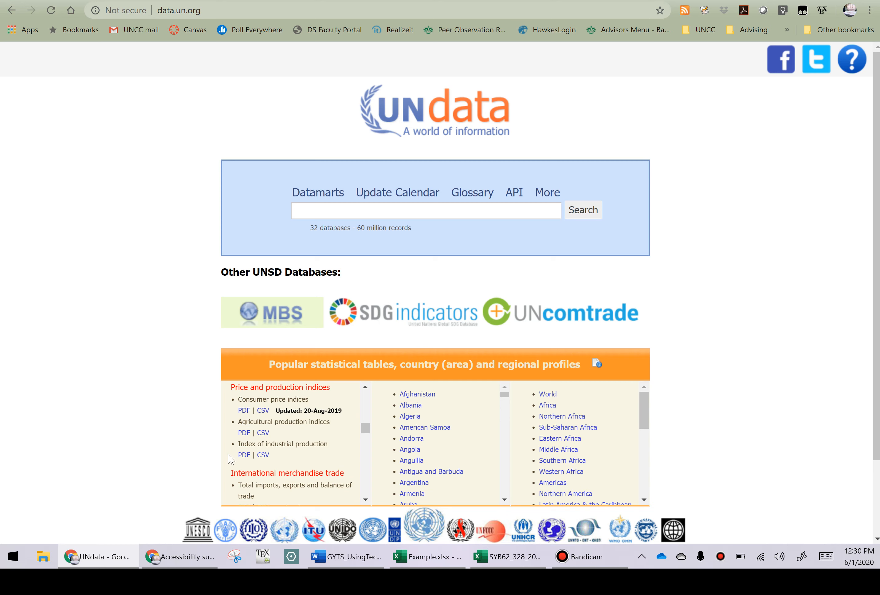
{"action": "scroll", "coordinate": [268, 442], "scroll_direction": "down", "scroll_amount": 3}
{"action": "scroll", "coordinate": [273, 445], "scroll_direction": "down", "scroll_amount": 4}
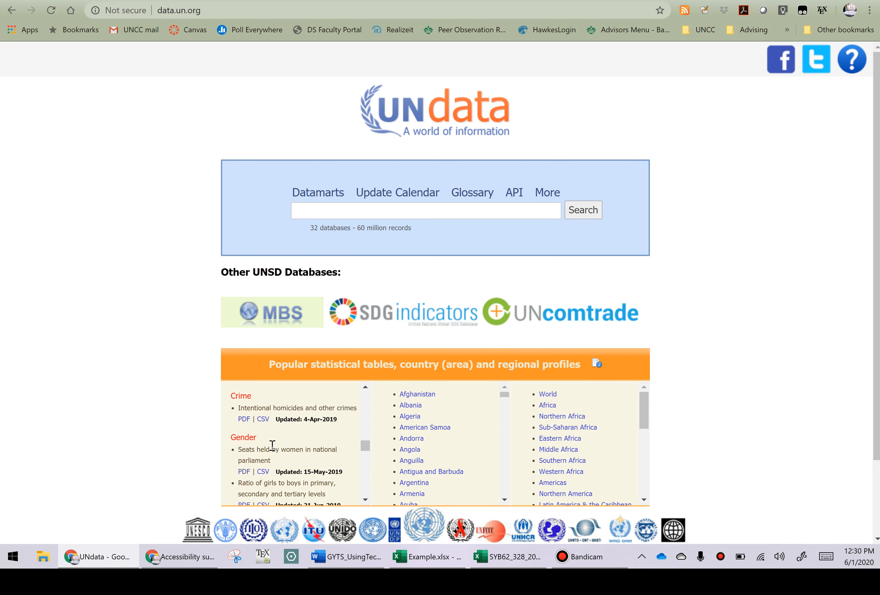
{"action": "scroll", "coordinate": [265, 446], "scroll_direction": "up", "scroll_amount": 1}
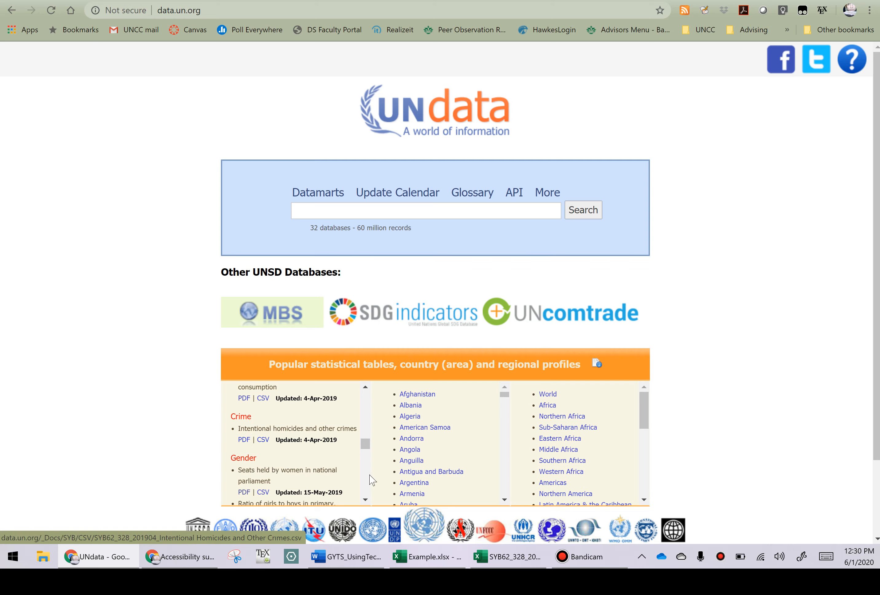
- Switch to the SYB62_328 crime workbook in Excel and skim through its rows
{"action": "left_click", "coordinate": [502, 558]}
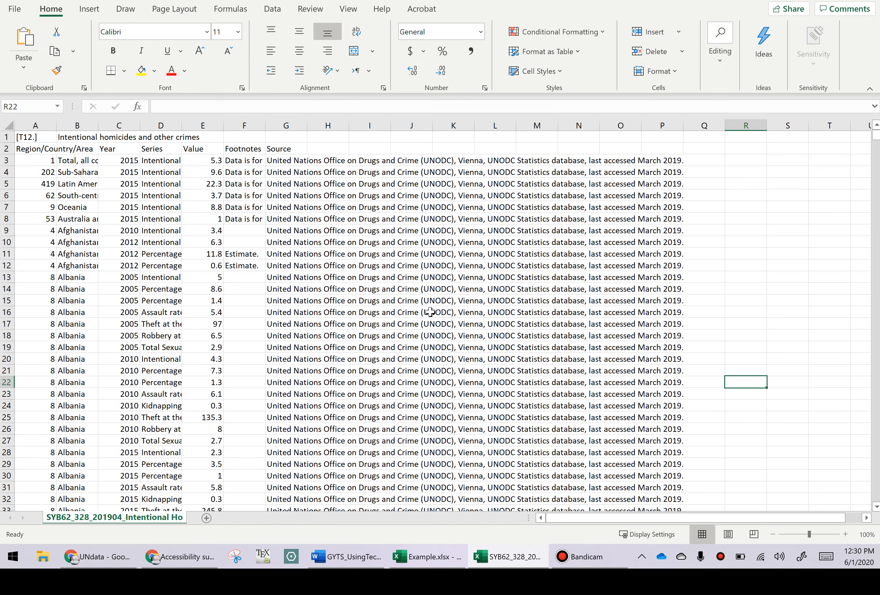
{"action": "scroll", "coordinate": [259, 356], "scroll_direction": "down", "scroll_amount": 7}
{"action": "scroll", "coordinate": [258, 356], "scroll_direction": "down", "scroll_amount": 17}
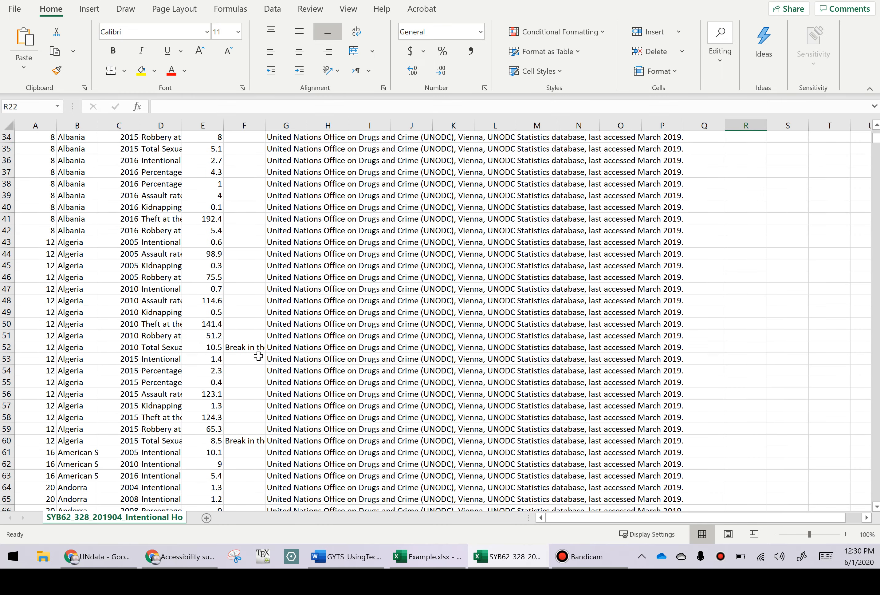
{"action": "scroll", "coordinate": [259, 356], "scroll_direction": "up", "scroll_amount": 6}
{"action": "scroll", "coordinate": [260, 356], "scroll_direction": "up", "scroll_amount": 18}
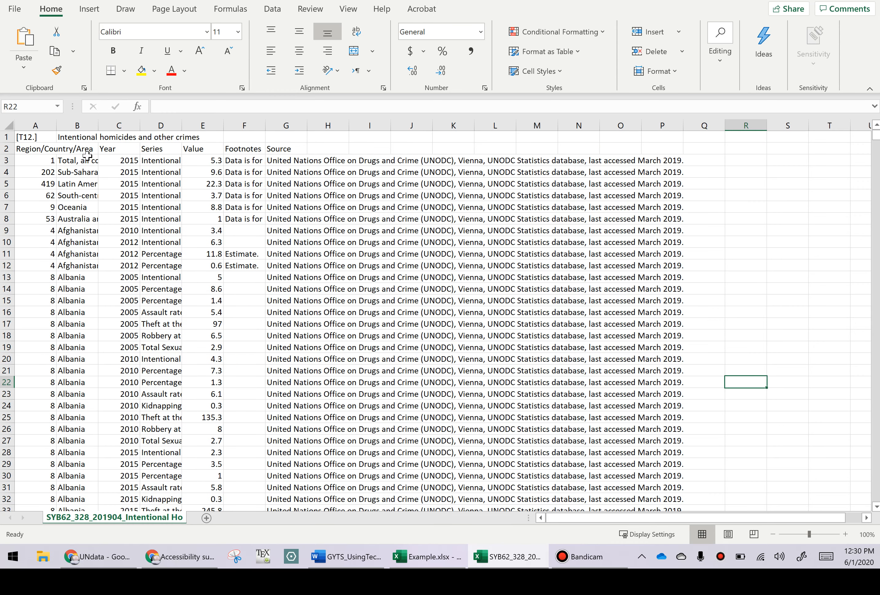
- Examine the region and country names in column B, from cell B3 down to B14
{"action": "left_click", "coordinate": [84, 158]}
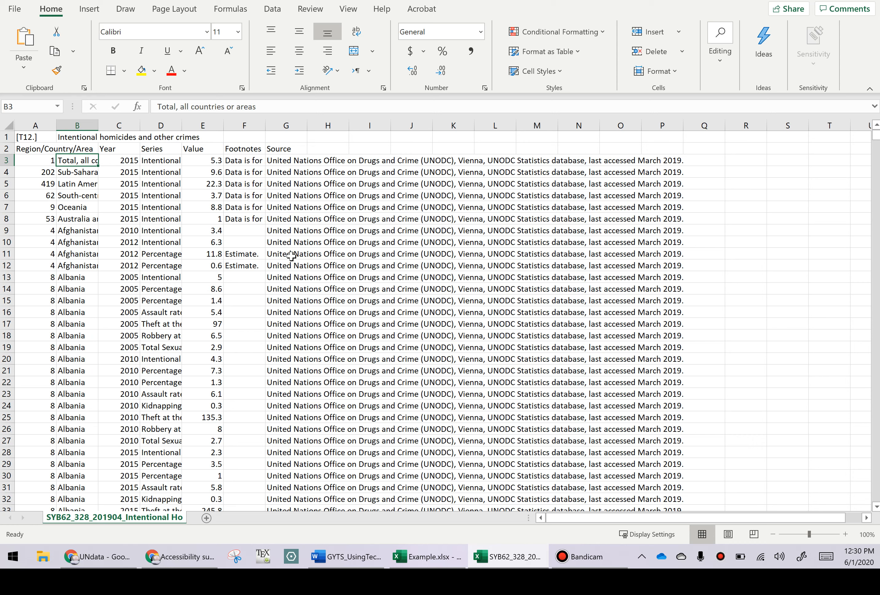
{"action": "key", "text": "Down"}
{"action": "key", "text": "Down"}
{"action": "key", "text": "Down"}
{"action": "key", "text": "Down"}
{"action": "key", "text": "Down"}
{"action": "key", "text": "Down"}
{"action": "key", "text": "Down"}
{"action": "key", "text": "Down"}
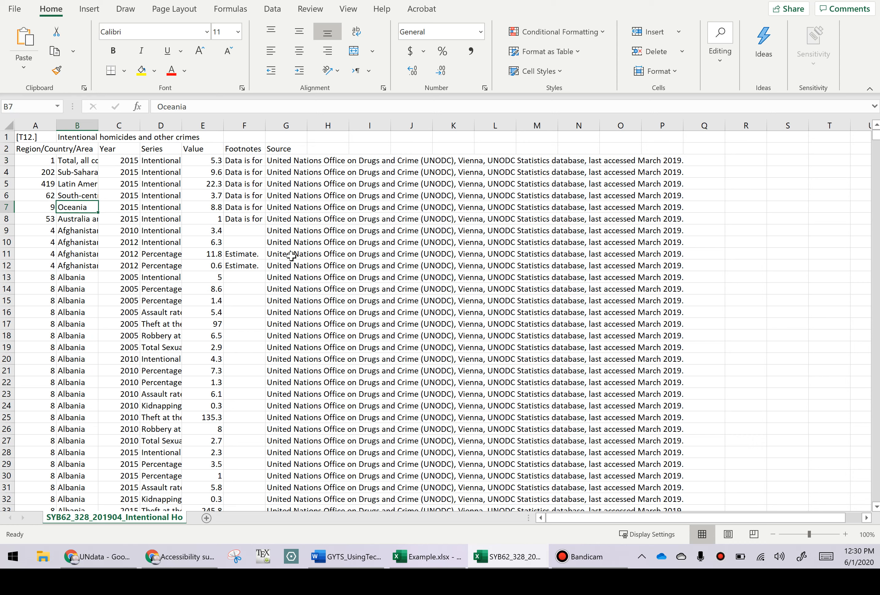
{"action": "key", "text": "Down"}
{"action": "key", "text": "Down"}
{"action": "key", "text": "Down"}
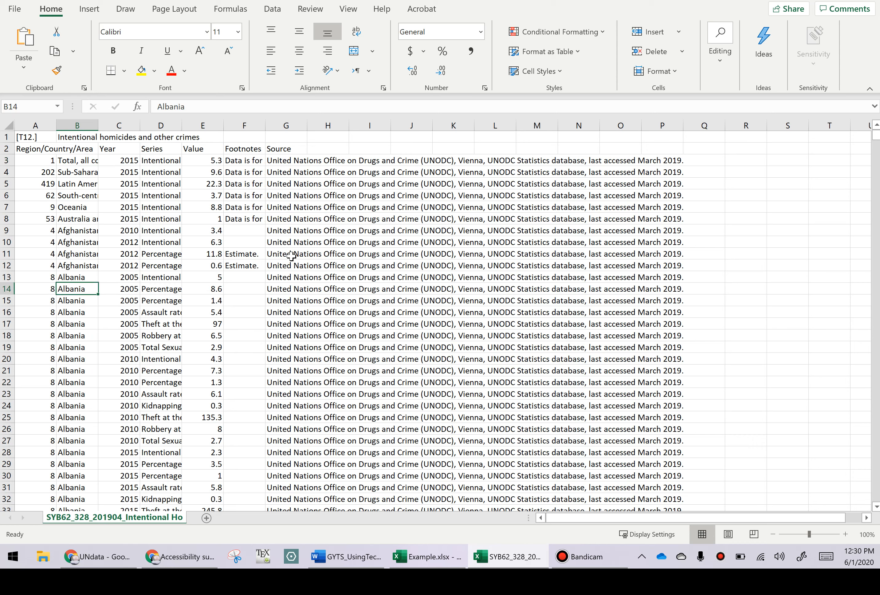
- Inspect what the Year, Series, Value, Footnotes and Source columns contain
{"action": "left_click", "coordinate": [121, 184]}
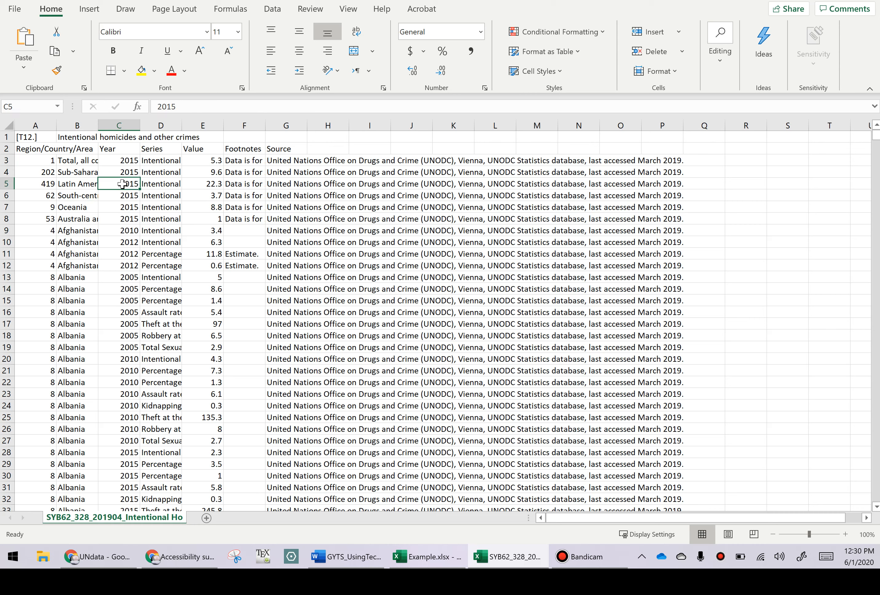
{"action": "left_click", "coordinate": [162, 185]}
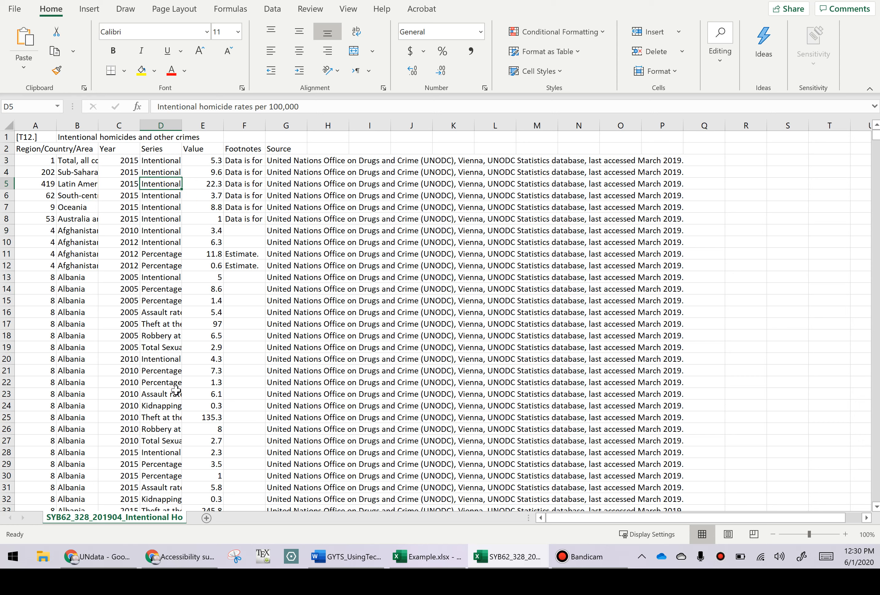
{"action": "left_click", "coordinate": [213, 186]}
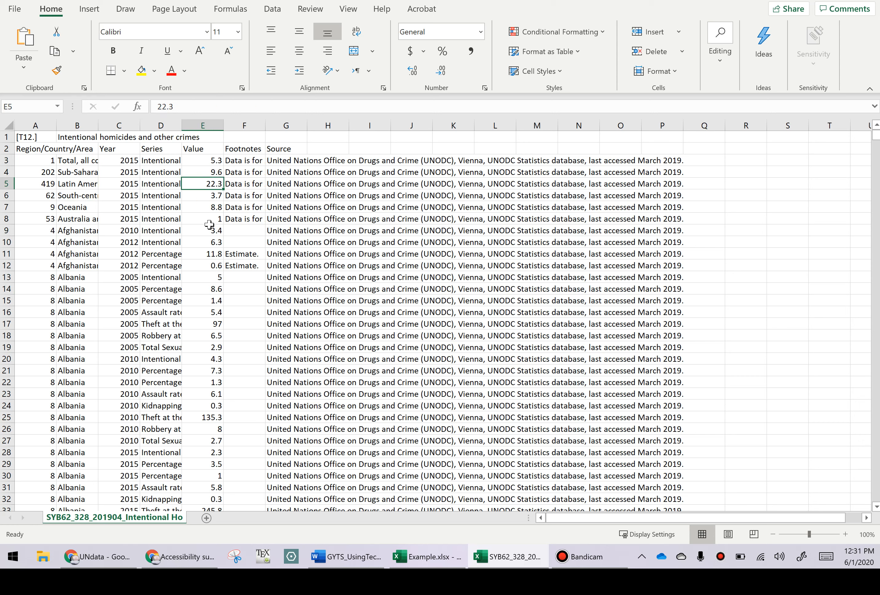
{"action": "left_click", "coordinate": [250, 149]}
{"action": "left_click", "coordinate": [286, 154]}
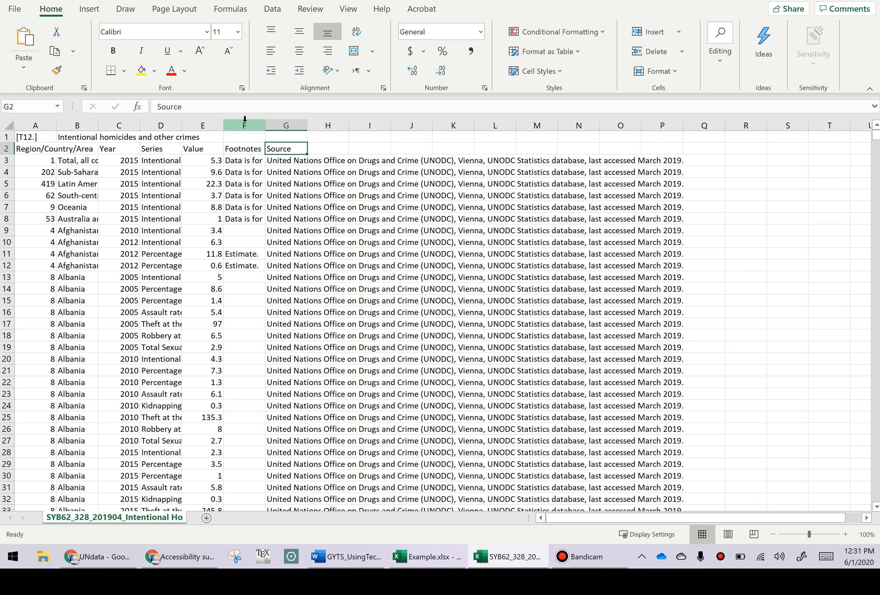
- Delete the Footnotes and Source columns (F and G) from the worksheet
{"action": "left_click_drag", "start_coordinate": [245, 125], "coordinate": [293, 131]}
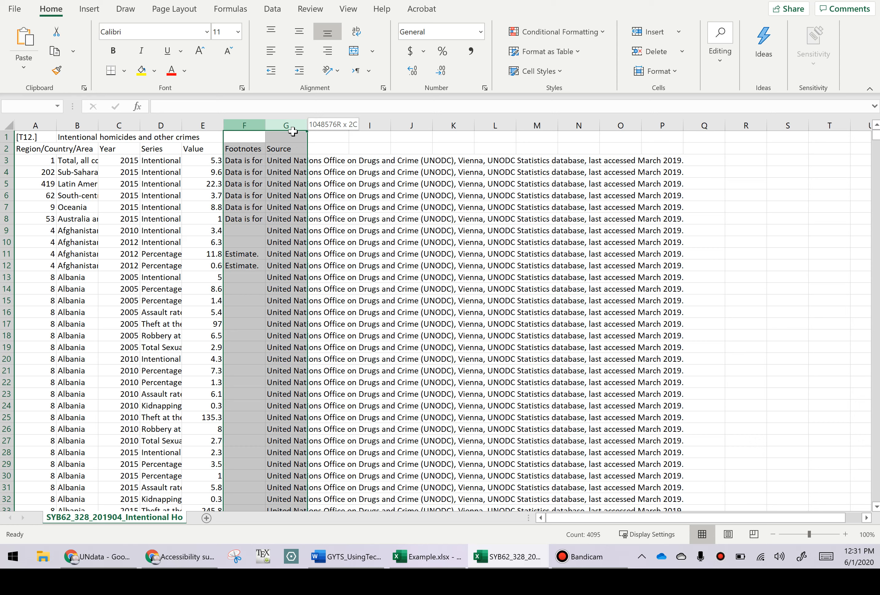
{"action": "left_click_drag", "start_coordinate": [292, 130], "coordinate": [282, 125]}
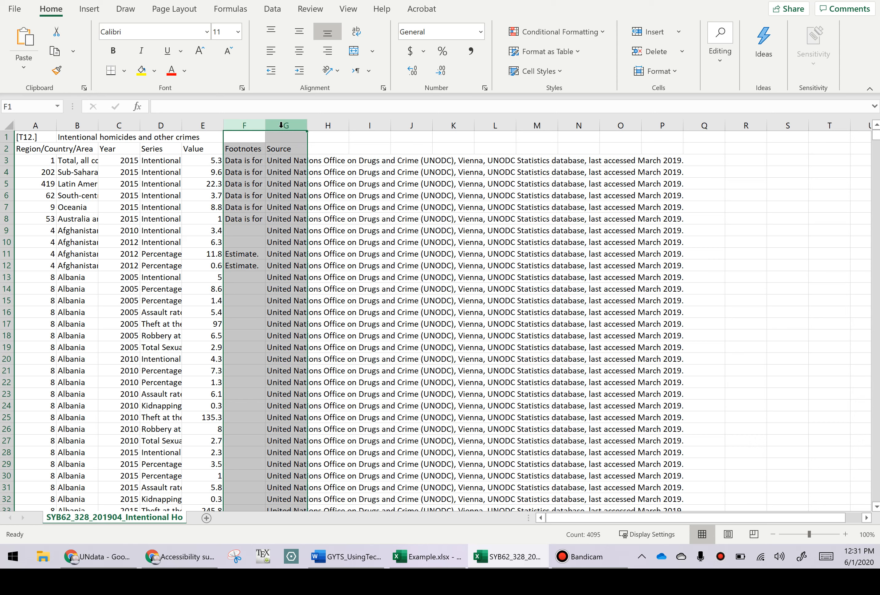
{"action": "left_click_drag", "start_coordinate": [244, 124], "coordinate": [279, 121]}
{"action": "right_click", "coordinate": [280, 122]}
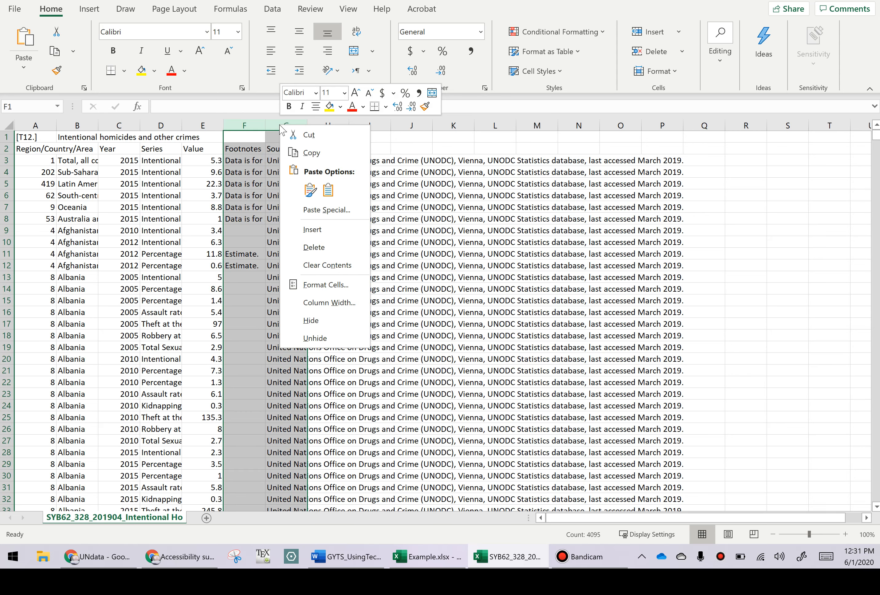
{"action": "left_click", "coordinate": [314, 246]}
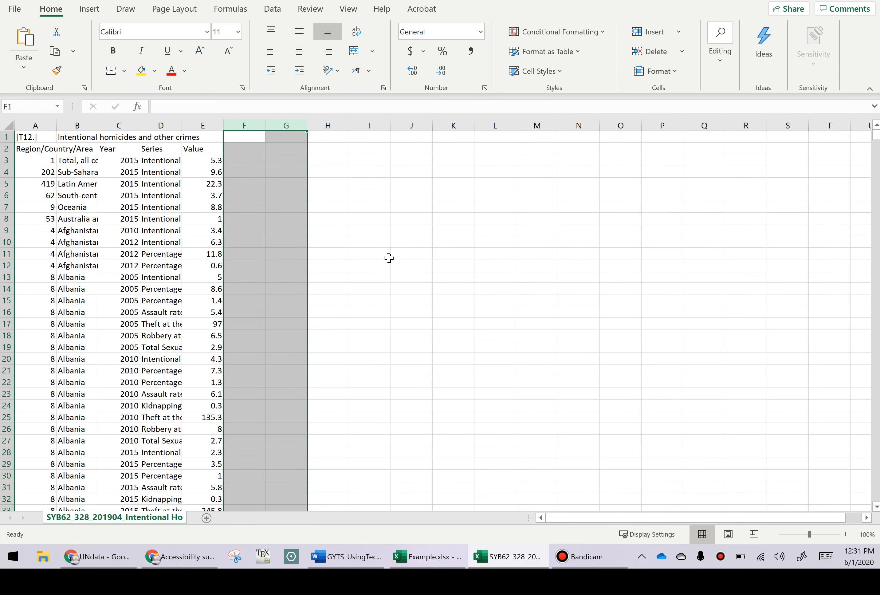
- Select column A from A10 down to the final record to check how far the dataset extends
{"action": "left_click", "coordinate": [44, 238]}
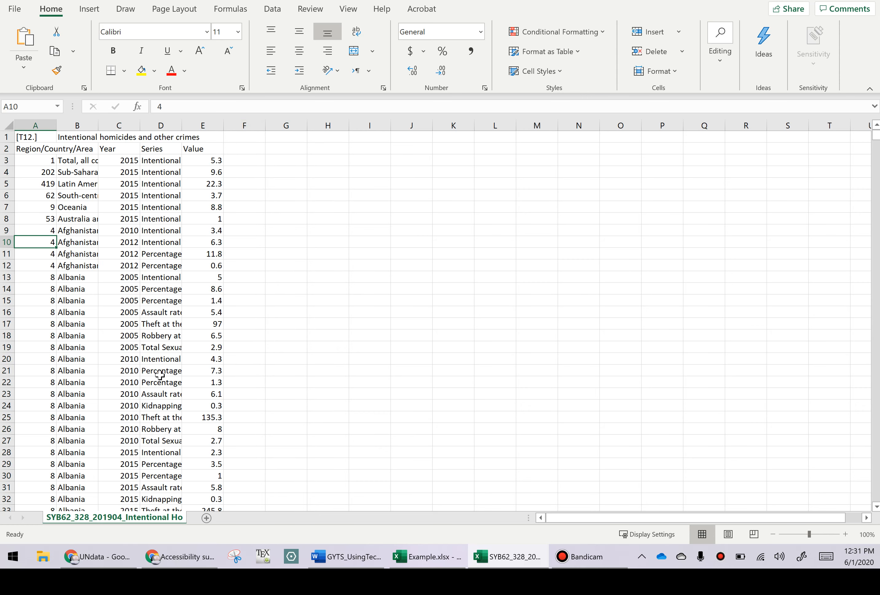
{"action": "key", "text": "ctrl+shift+Down"}
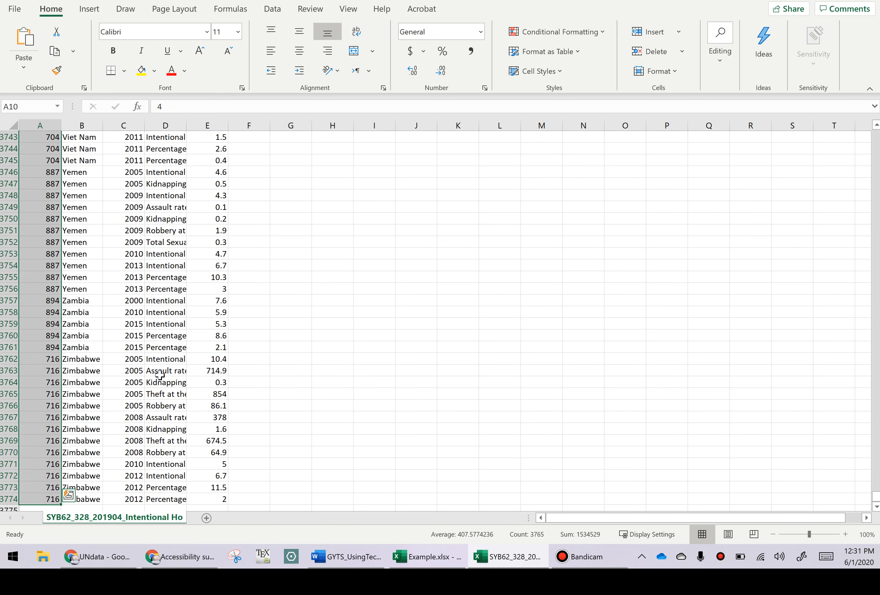
{"action": "scroll", "coordinate": [91, 414], "scroll_direction": "down", "scroll_amount": 1}
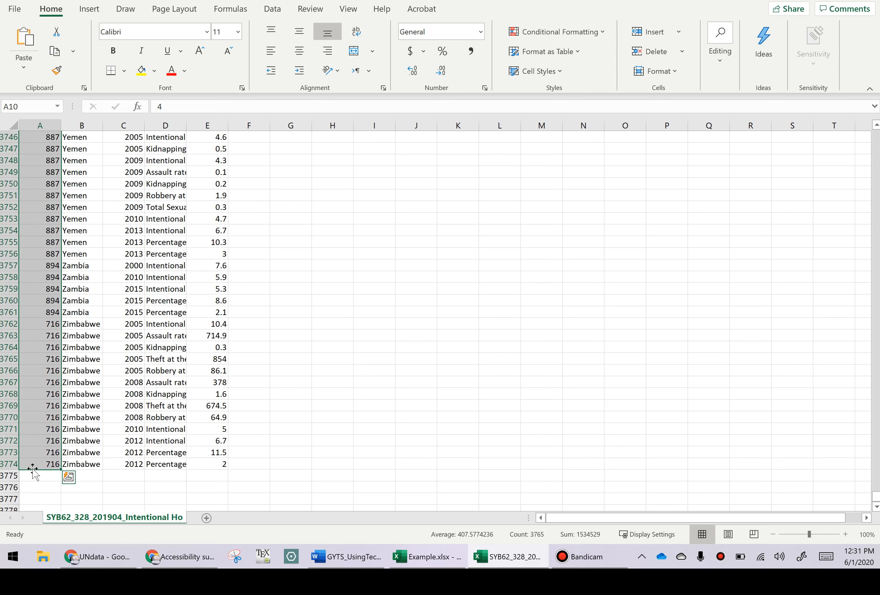
{"action": "left_click", "coordinate": [98, 397]}
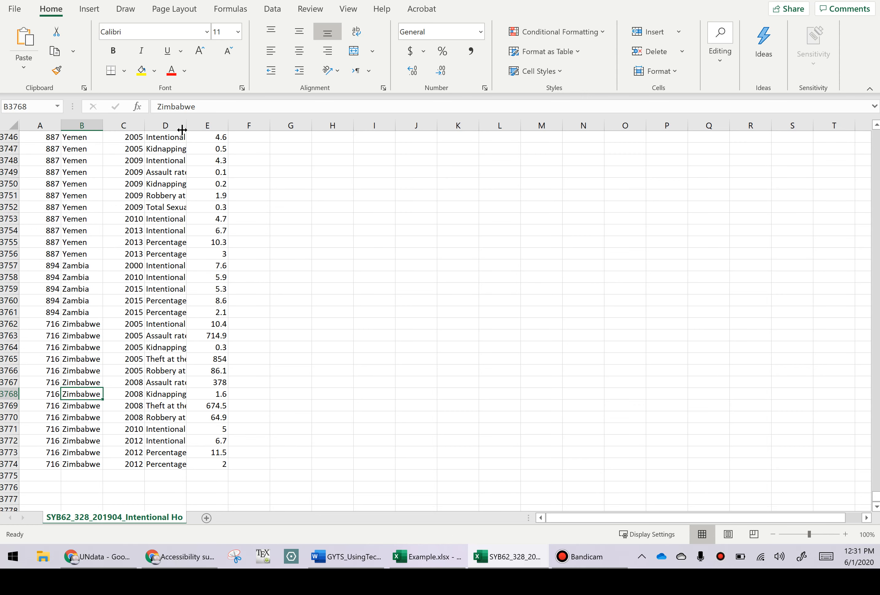
- Inspect the homicide series entries D3748 and D3728 near the end of the data, and return to the first rows
{"action": "left_click", "coordinate": [158, 163]}
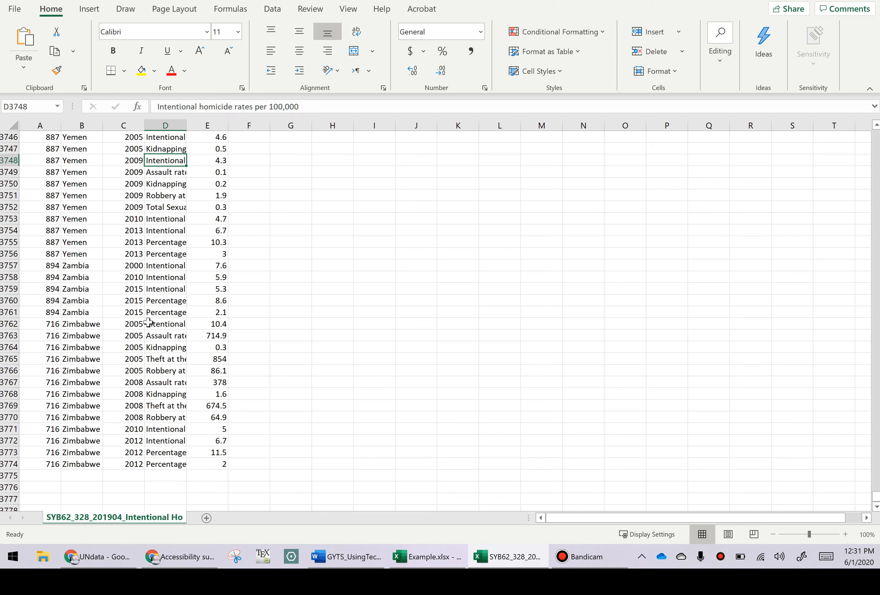
{"action": "scroll", "coordinate": [170, 243], "scroll_direction": "up", "scroll_amount": 9}
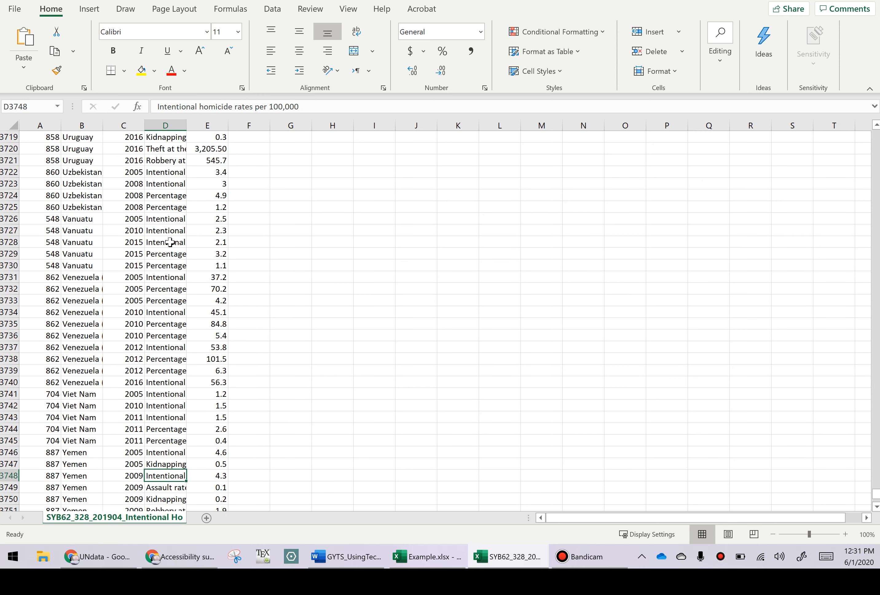
{"action": "left_click", "coordinate": [170, 243]}
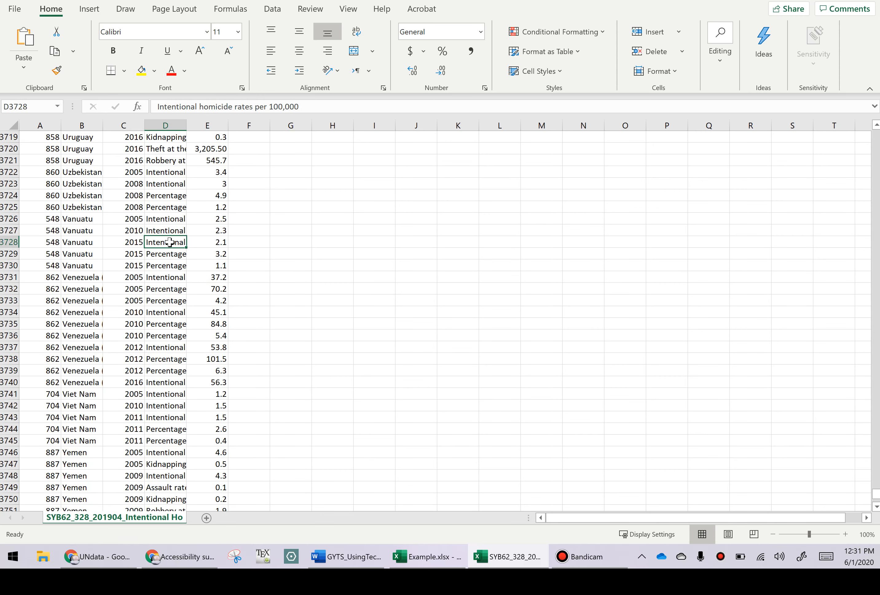
{"action": "key", "text": "ctrl+shift+Up"}
{"action": "left_click", "coordinate": [51, 220]}
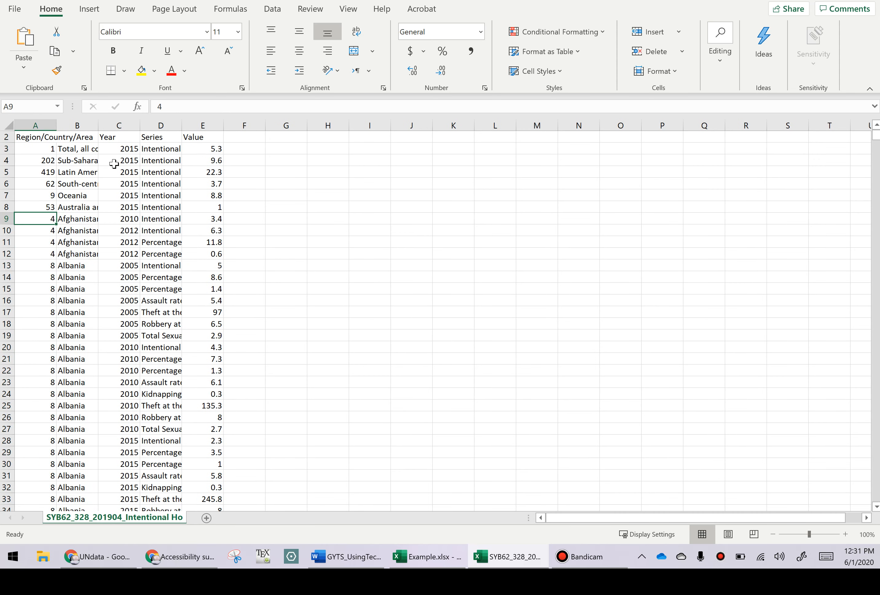
- Autofit the Series column (D) so its width matches its longest description
{"action": "left_click", "coordinate": [154, 139]}
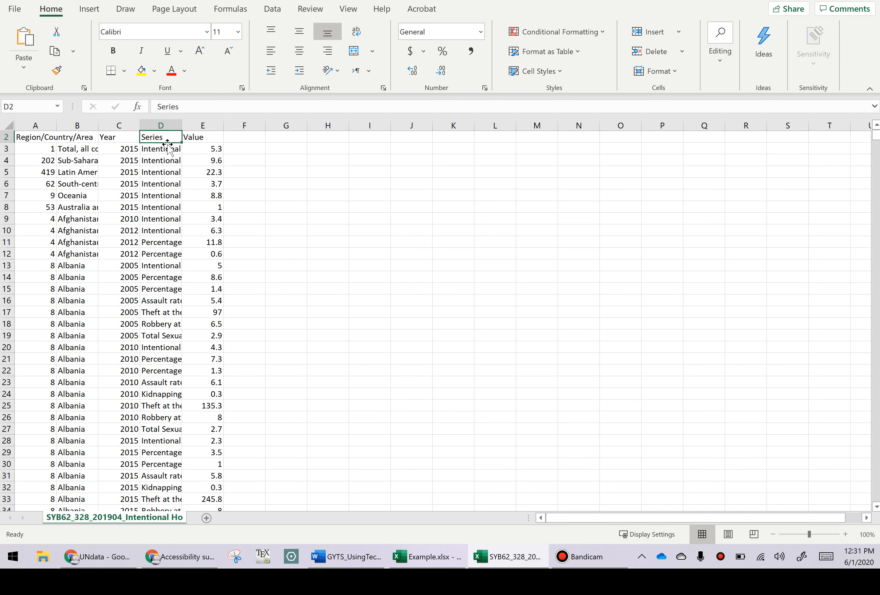
{"action": "key", "text": "Down"}
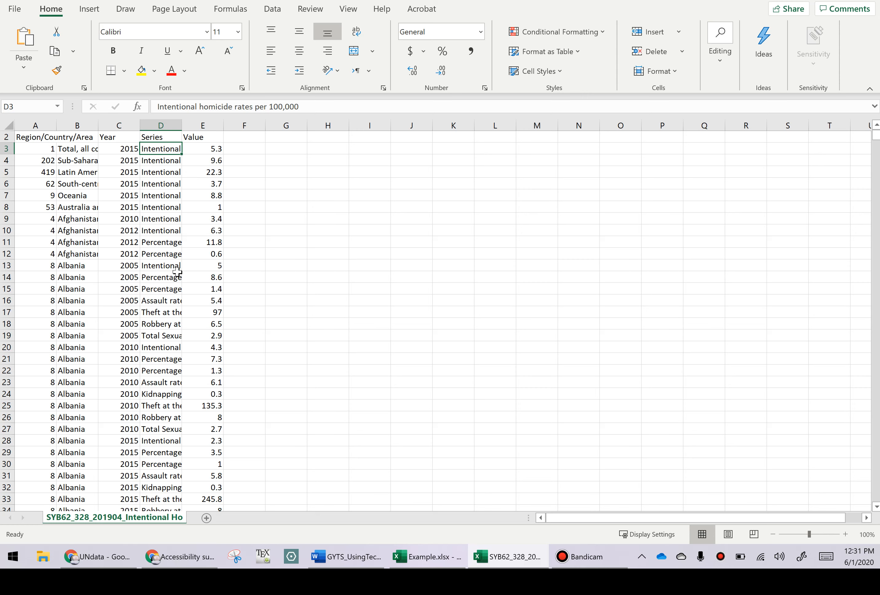
{"action": "left_click", "coordinate": [170, 123]}
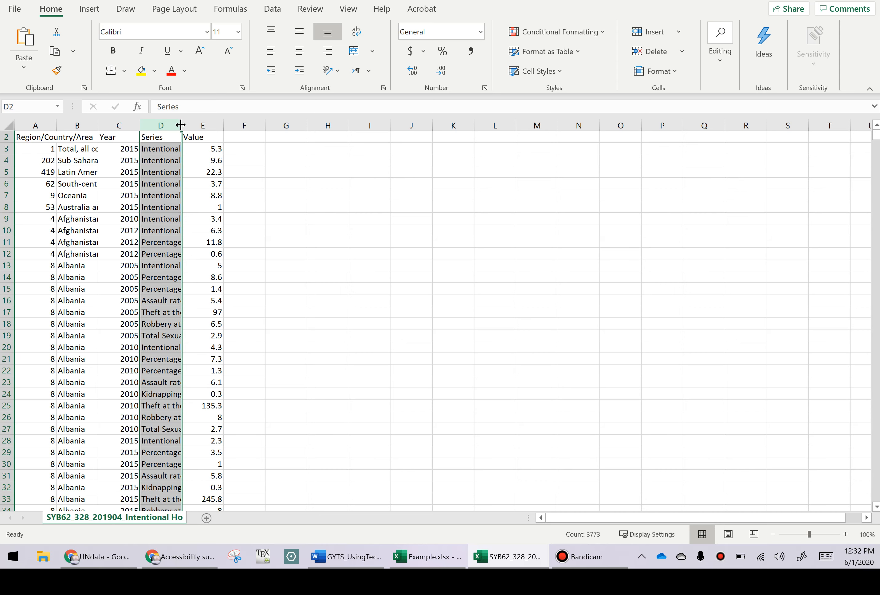
{"action": "double_click", "coordinate": [181, 125]}
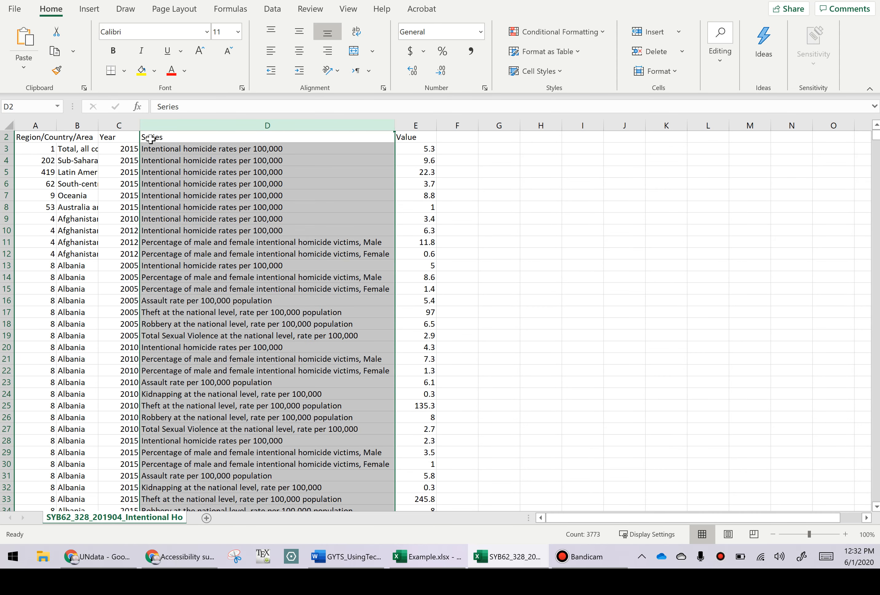
- Examine the homicide rate and male and female homicide victim series in cells D6, D11 and D12
{"action": "left_click", "coordinate": [219, 184]}
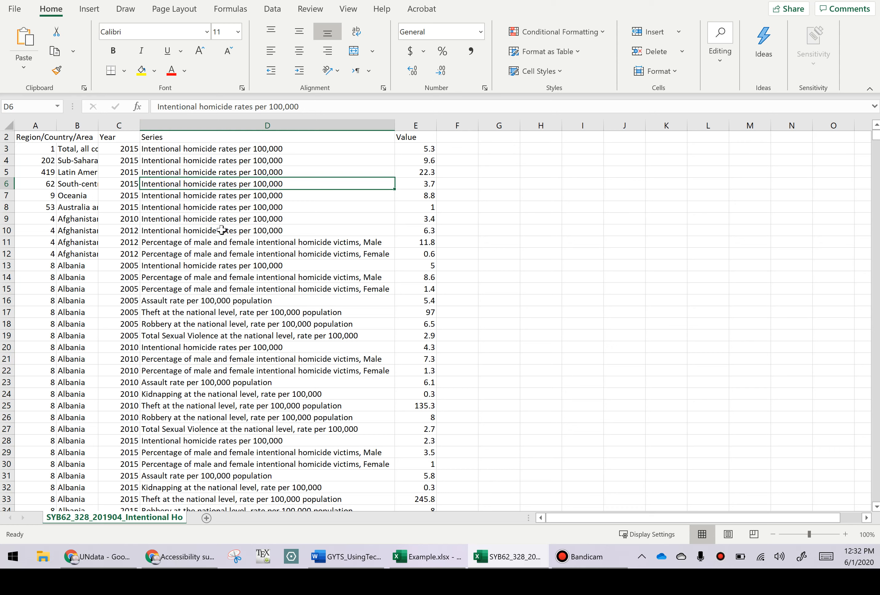
{"action": "left_click", "coordinate": [217, 243]}
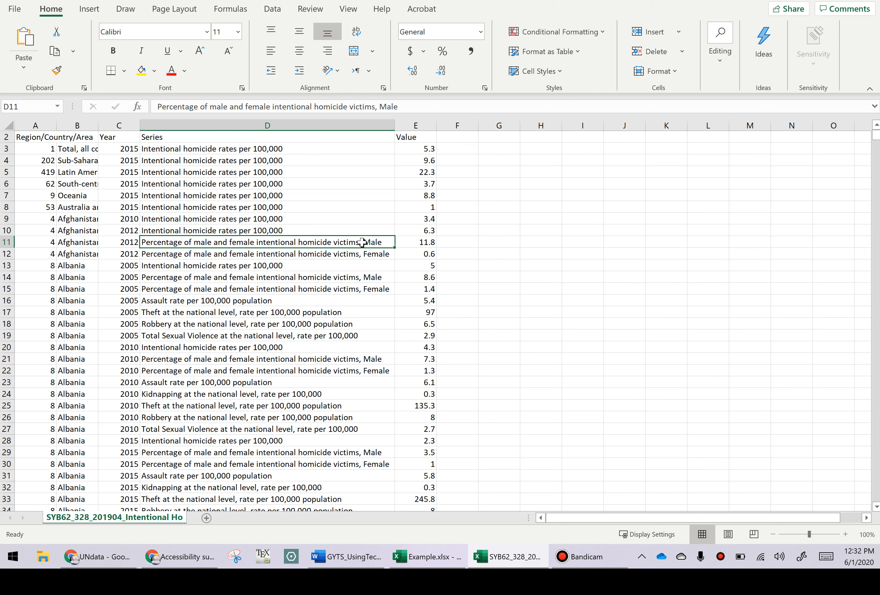
{"action": "left_click", "coordinate": [358, 255]}
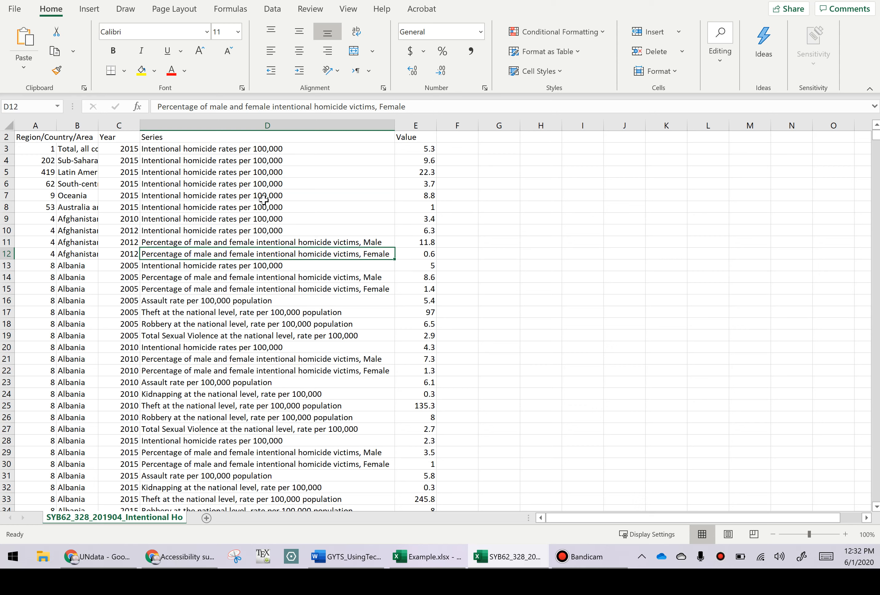
- Sort the dataset from A to Z by the Series column (D)
{"action": "left_click", "coordinate": [212, 173]}
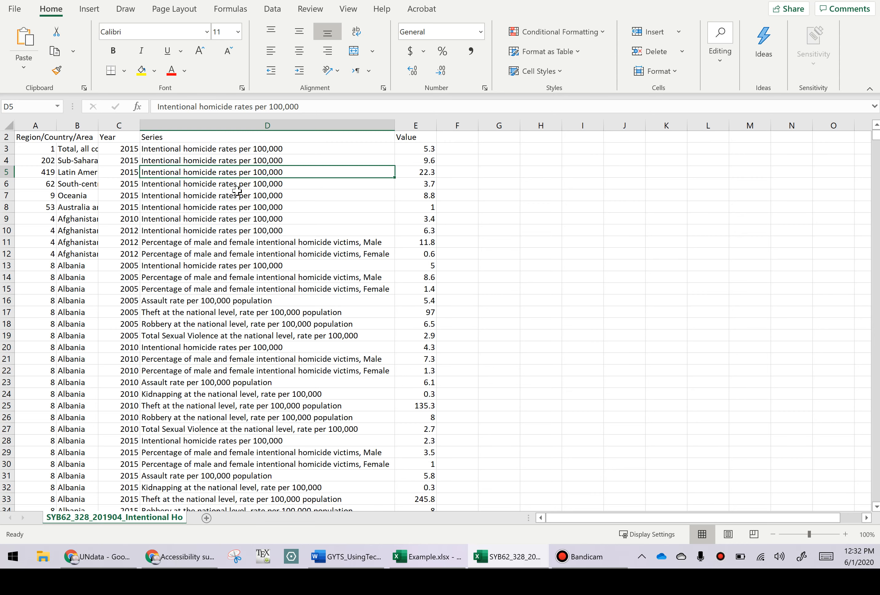
{"action": "right_click", "coordinate": [246, 175]}
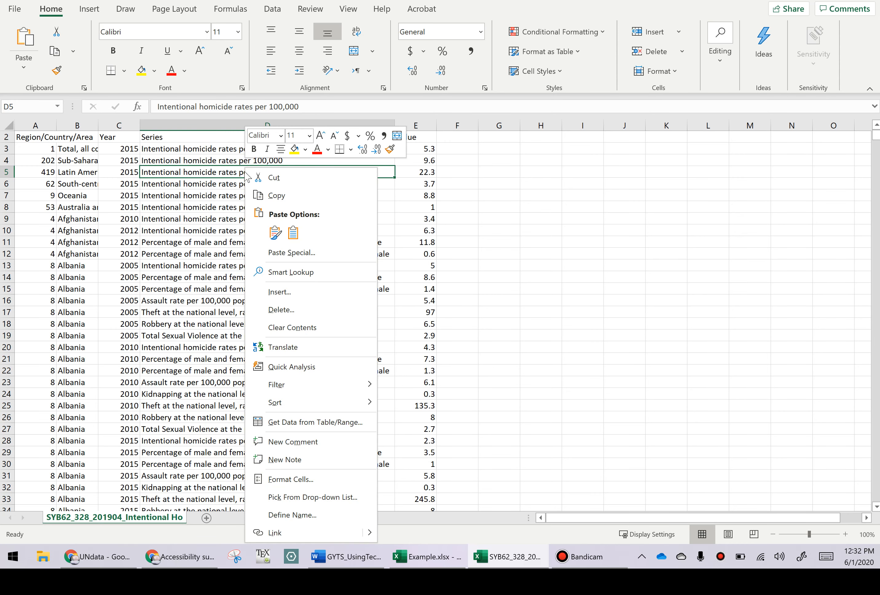
{"action": "mouse_move", "coordinate": [336, 408]}
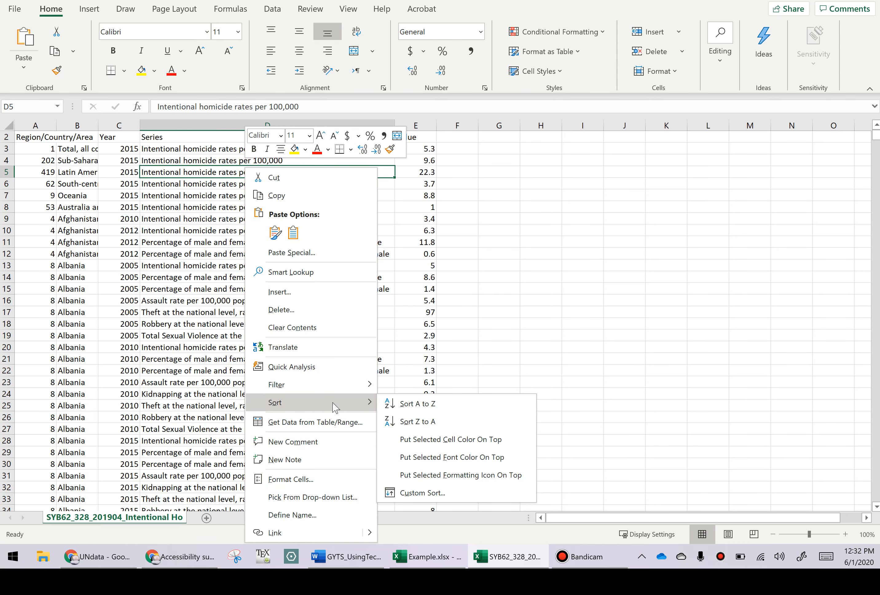
{"action": "left_click", "coordinate": [415, 404]}
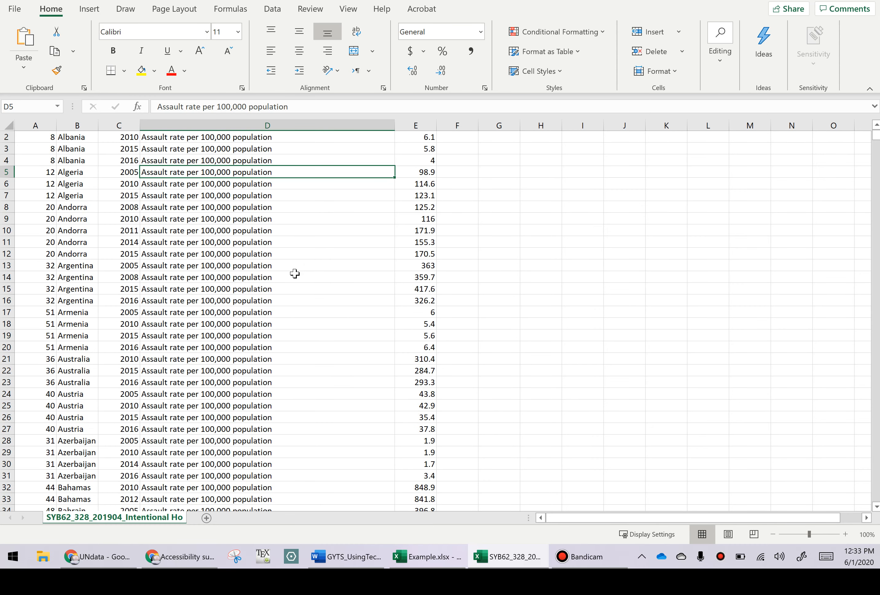
{"action": "scroll", "coordinate": [236, 310], "scroll_direction": "up", "scroll_amount": 1}
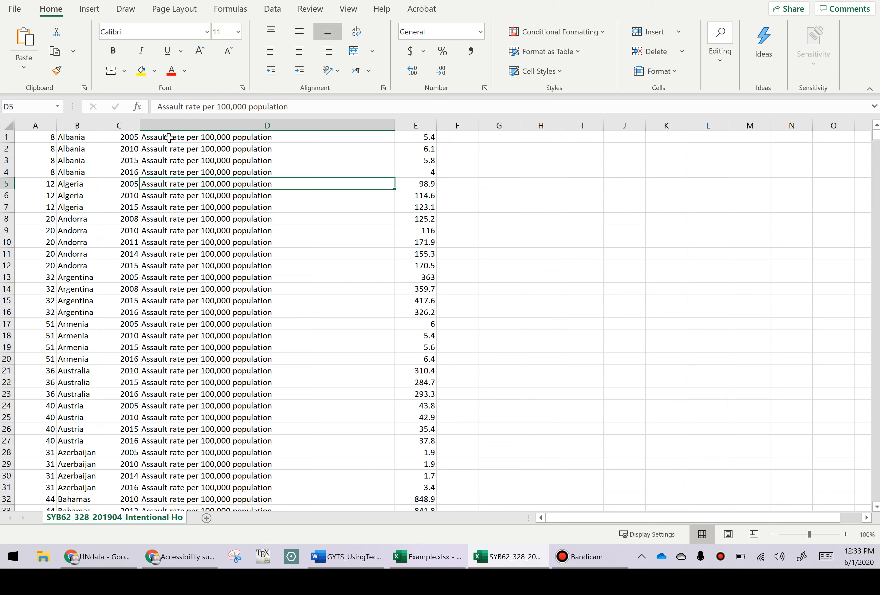
- Delete rows 1 through 441, which hold all the assault rate records above the intentional homicide rates
{"action": "left_click", "coordinate": [6, 137]}
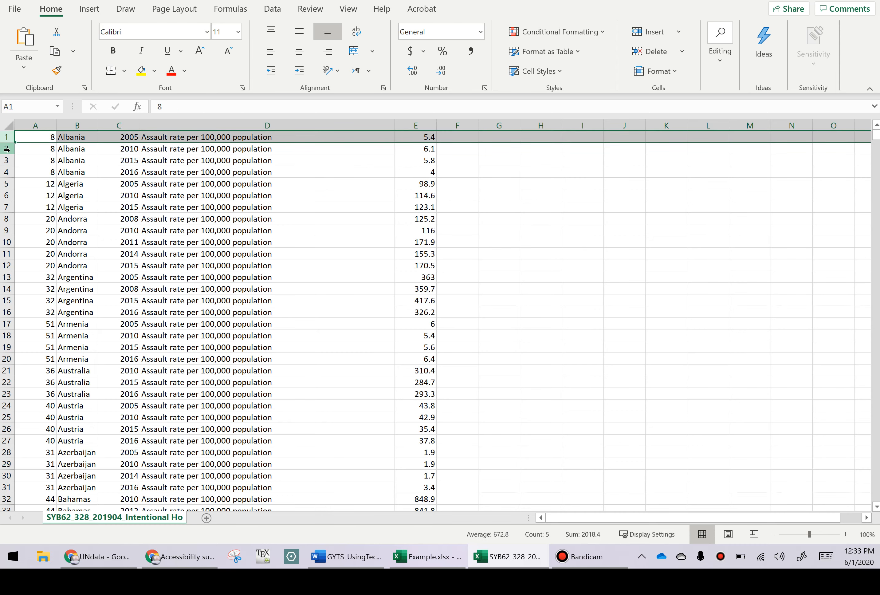
{"action": "scroll", "coordinate": [322, 354], "scroll_direction": "down", "scroll_amount": 1}
{"action": "scroll", "coordinate": [323, 354], "scroll_direction": "down", "scroll_amount": 20}
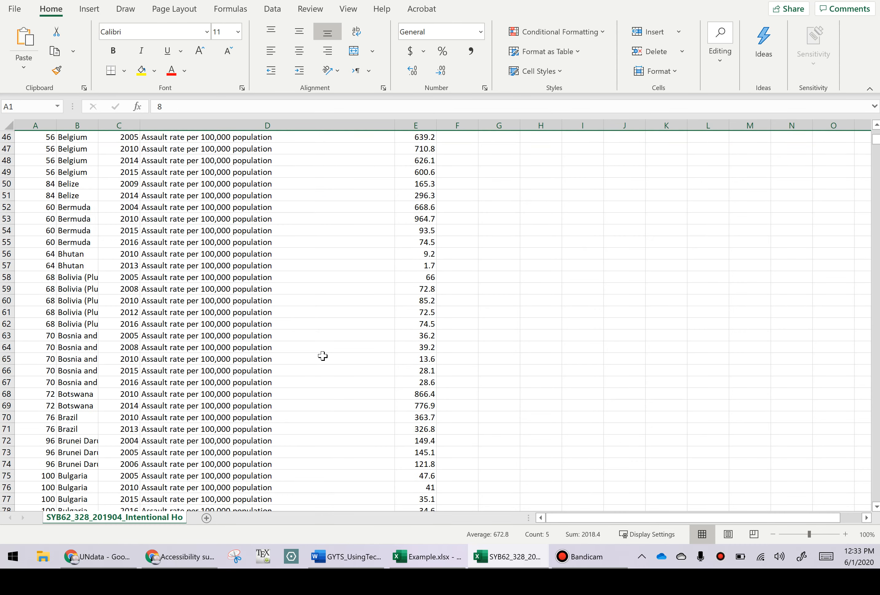
{"action": "scroll", "coordinate": [323, 360], "scroll_direction": "down", "scroll_amount": 20}
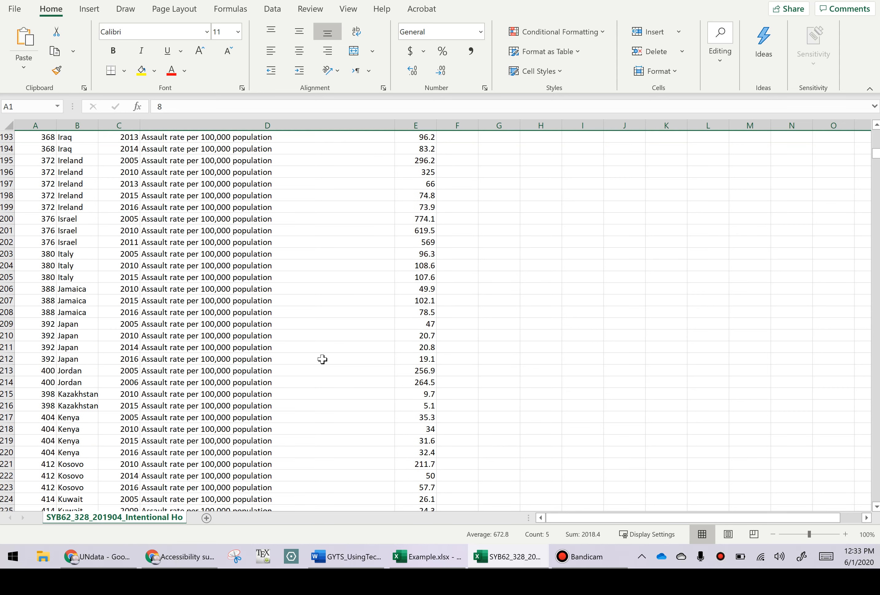
{"action": "scroll", "coordinate": [317, 364], "scroll_direction": "down", "scroll_amount": 20}
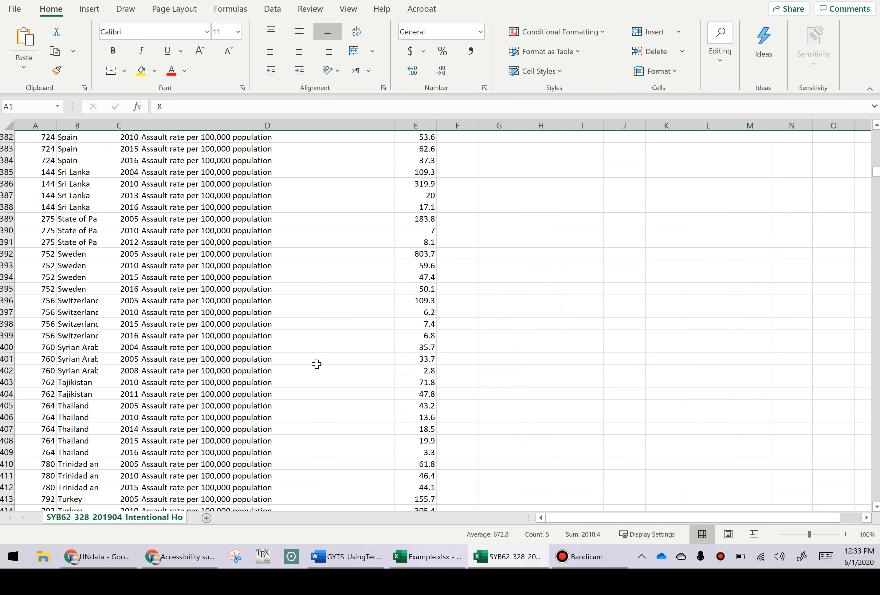
{"action": "scroll", "coordinate": [316, 365], "scroll_direction": "down", "scroll_amount": 15}
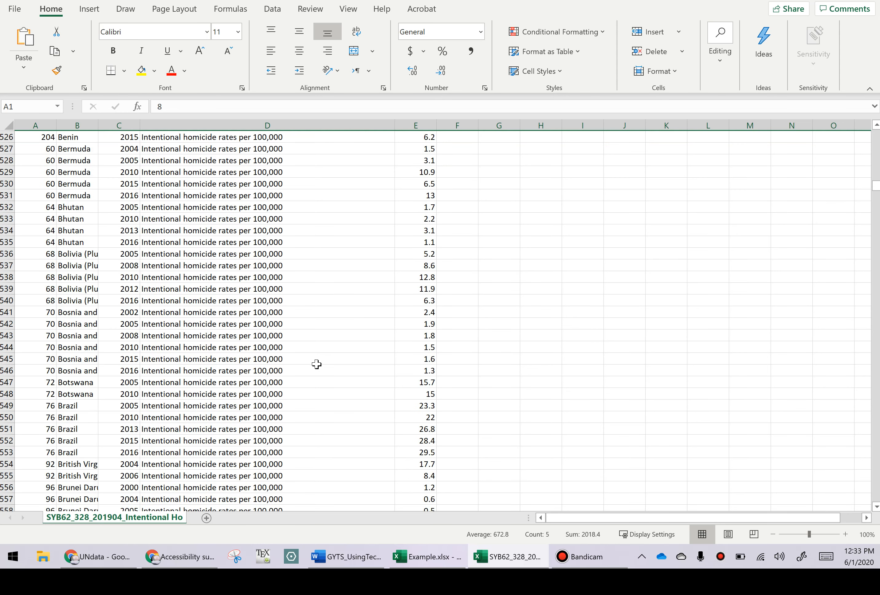
{"action": "scroll", "coordinate": [317, 364], "scroll_direction": "up", "scroll_amount": 18}
{"action": "scroll", "coordinate": [317, 365], "scroll_direction": "up", "scroll_amount": 19}
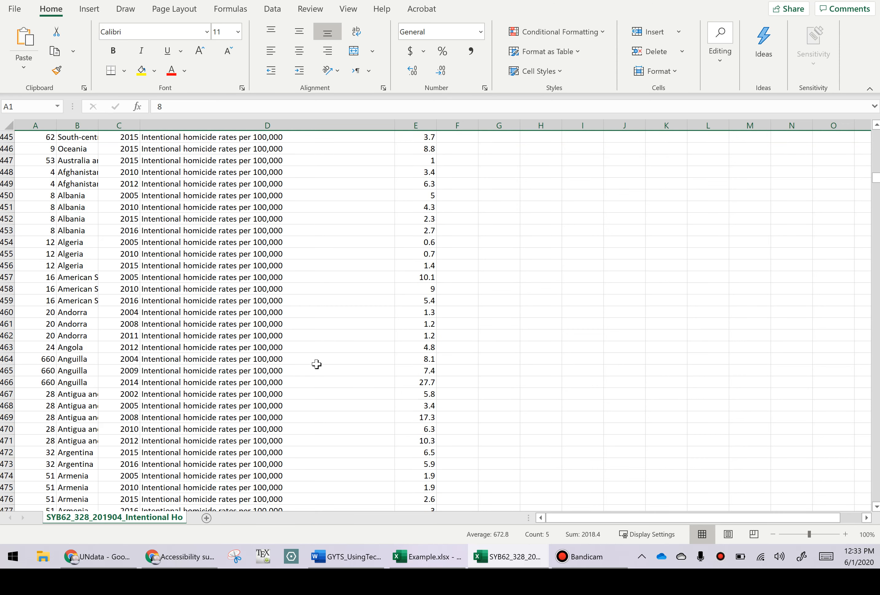
{"action": "scroll", "coordinate": [317, 364], "scroll_direction": "down", "scroll_amount": 2}
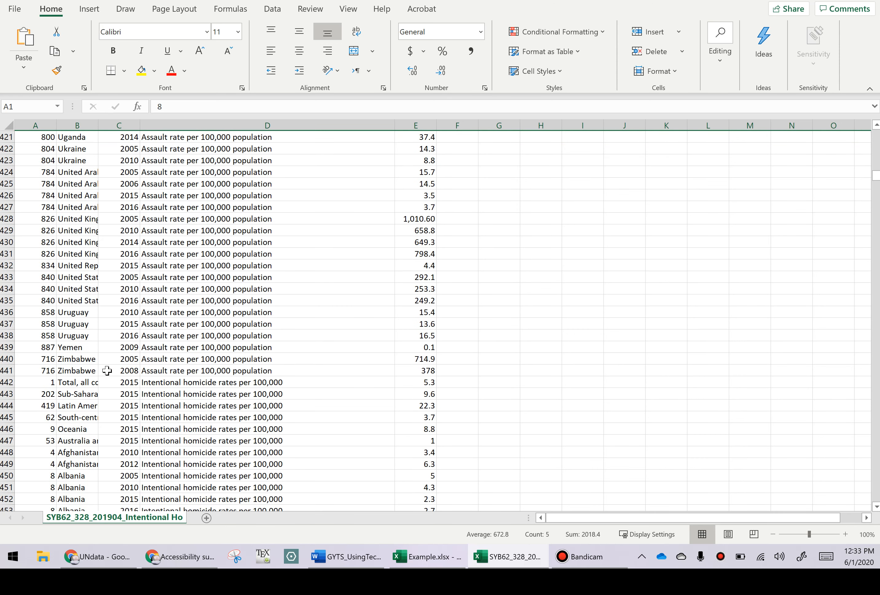
{"action": "left_click", "coordinate": [6, 371], "text": "shift"}
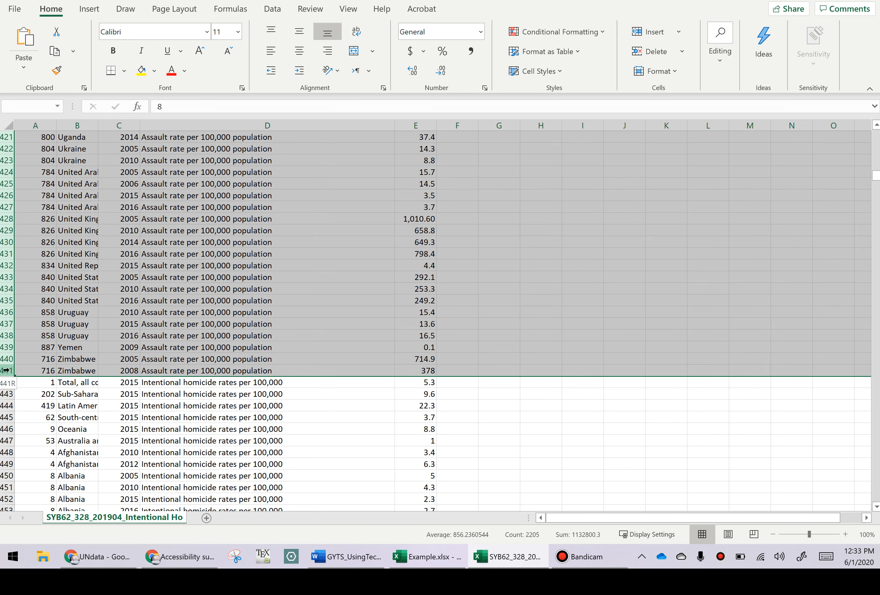
{"action": "right_click", "coordinate": [125, 282]}
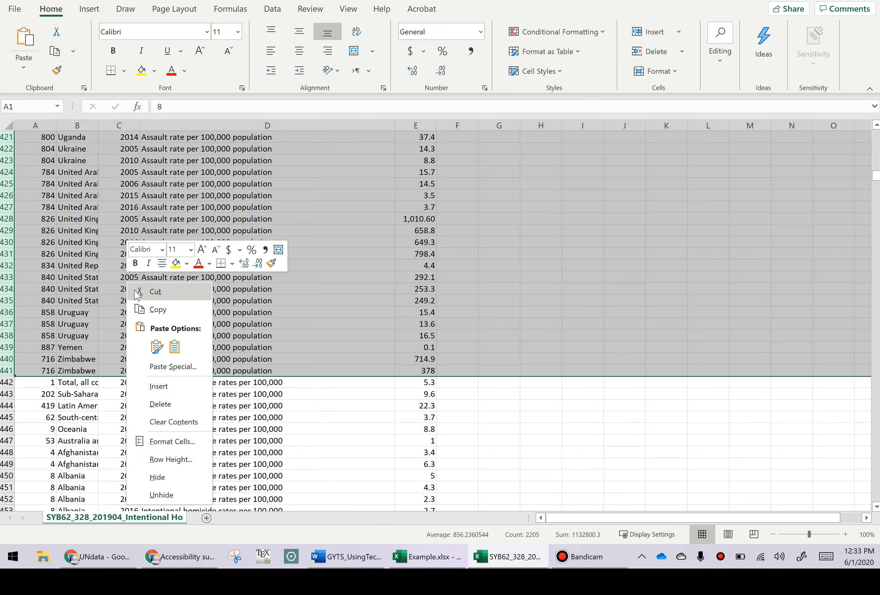
{"action": "left_click", "coordinate": [160, 404]}
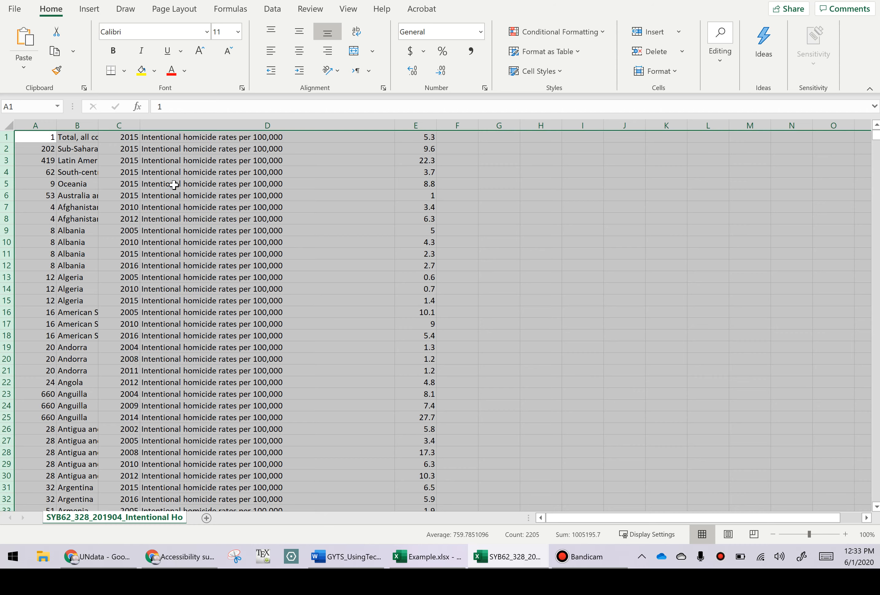
- Select the rows from 770, the first kidnapping record below the intentional homicide rates, down to the end of the data
{"action": "left_click", "coordinate": [175, 195]}
{"action": "scroll", "coordinate": [226, 364], "scroll_direction": "down", "scroll_amount": 20}
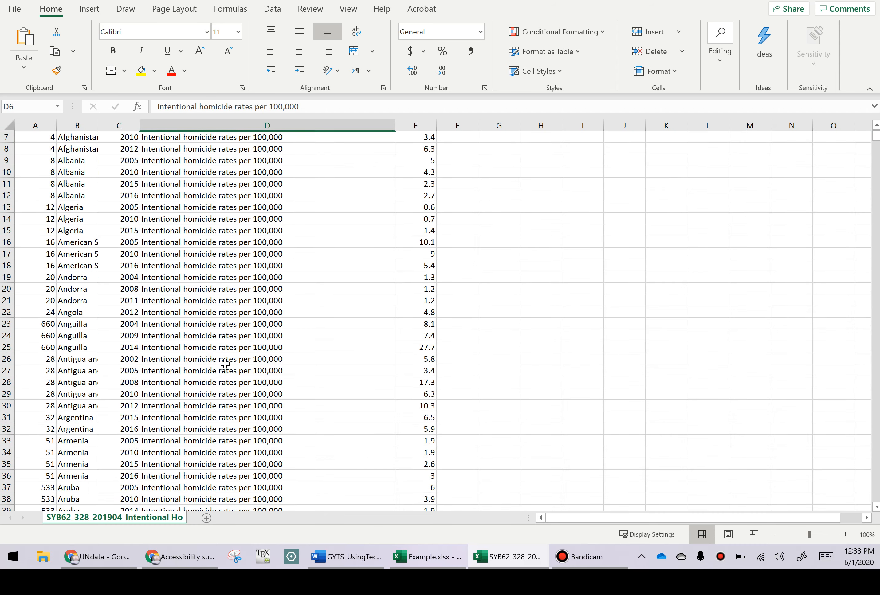
{"action": "scroll", "coordinate": [225, 364], "scroll_direction": "down", "scroll_amount": 20}
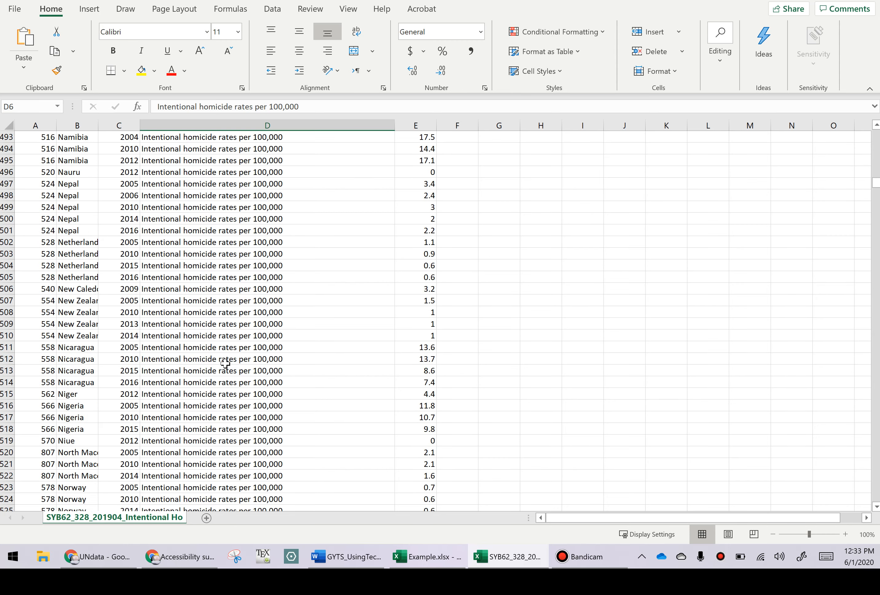
{"action": "scroll", "coordinate": [225, 364], "scroll_direction": "down", "scroll_amount": 20}
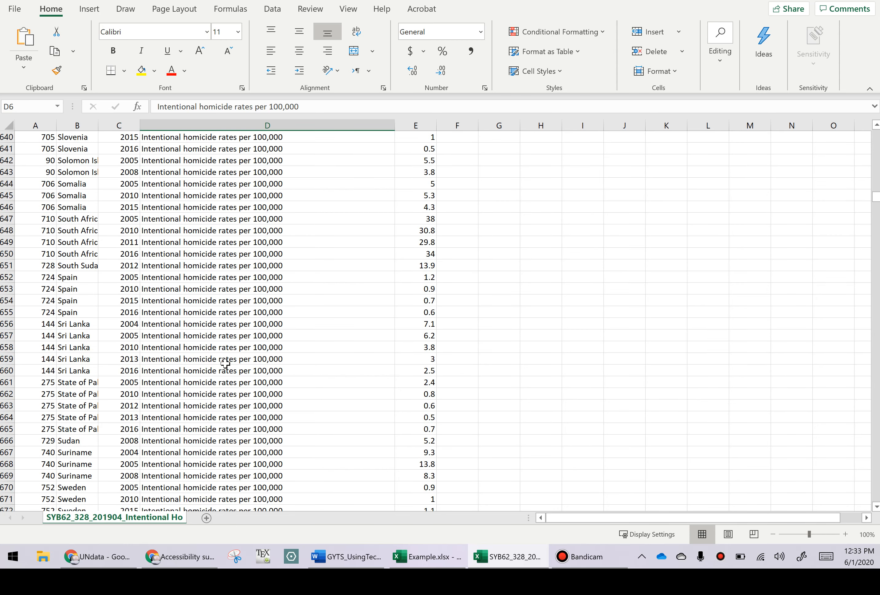
{"action": "scroll", "coordinate": [225, 363], "scroll_direction": "down", "scroll_amount": 7}
{"action": "scroll", "coordinate": [226, 364], "scroll_direction": "up", "scroll_amount": 20}
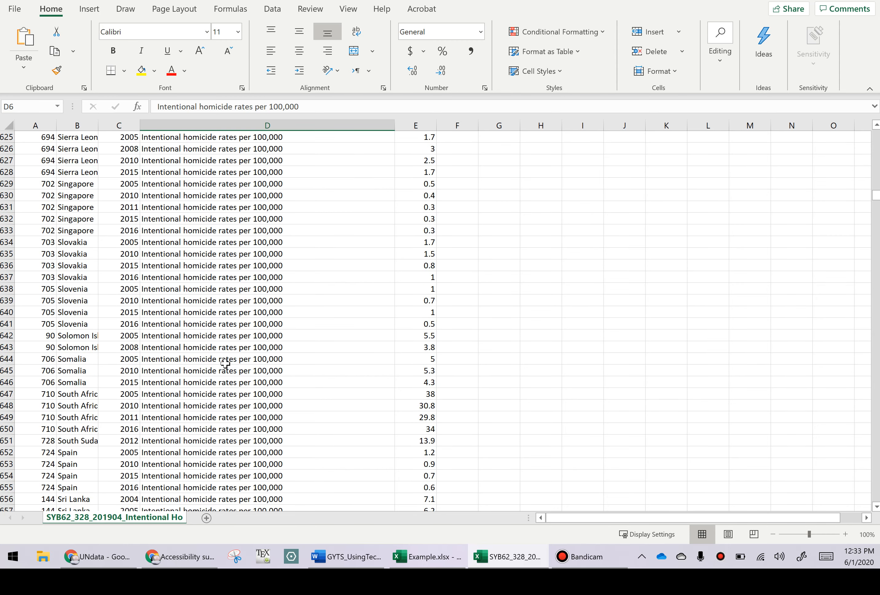
{"action": "left_click", "coordinate": [875, 252]}
{"action": "left_click", "coordinate": [875, 253]}
{"action": "left_click", "coordinate": [875, 252]}
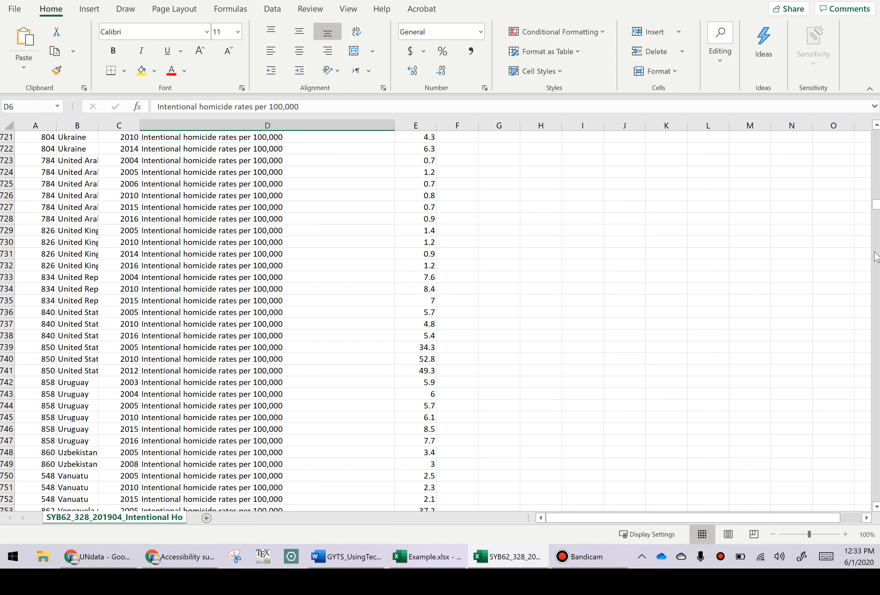
{"action": "left_click", "coordinate": [875, 253]}
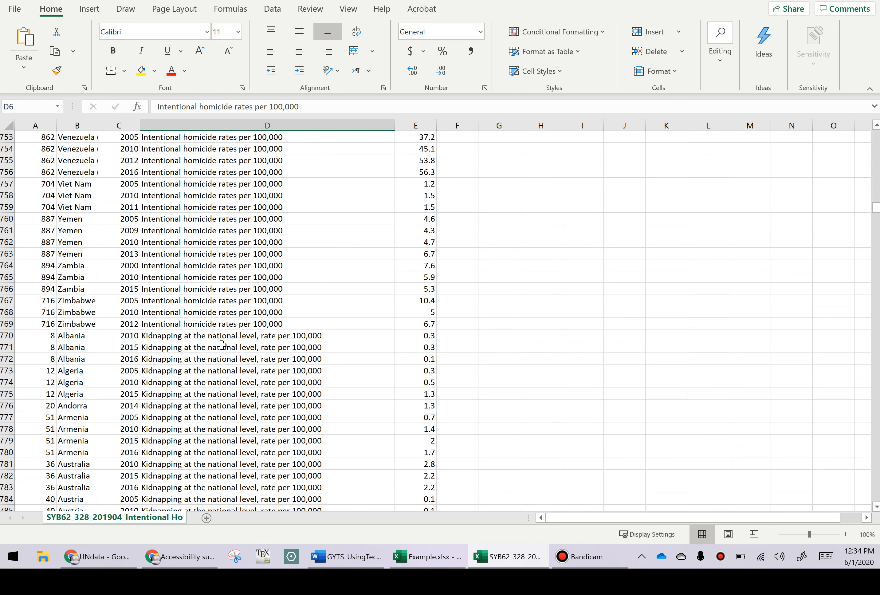
{"action": "left_click", "coordinate": [8, 335]}
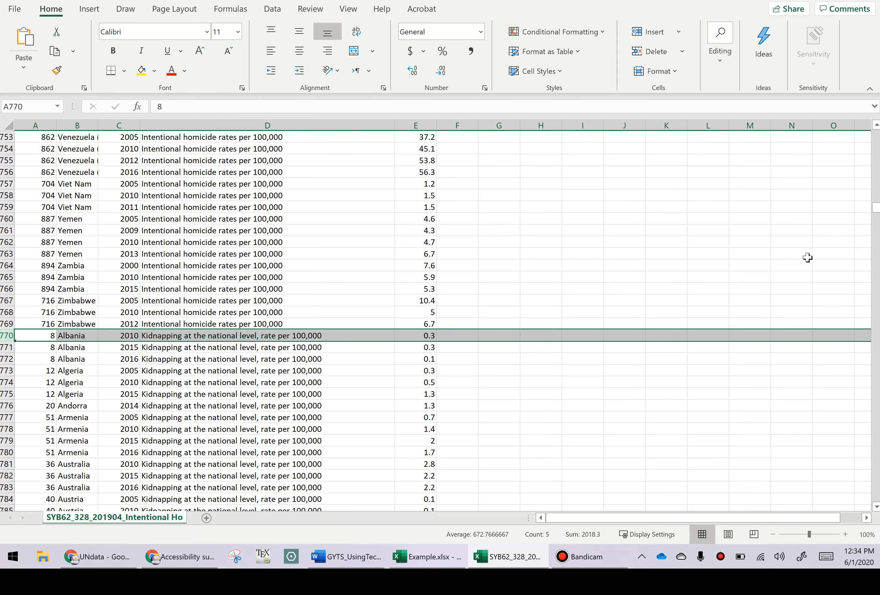
{"action": "scroll", "coordinate": [434, 451], "scroll_direction": "down", "scroll_amount": 6}
{"action": "scroll", "coordinate": [434, 451], "scroll_direction": "down", "scroll_amount": 20}
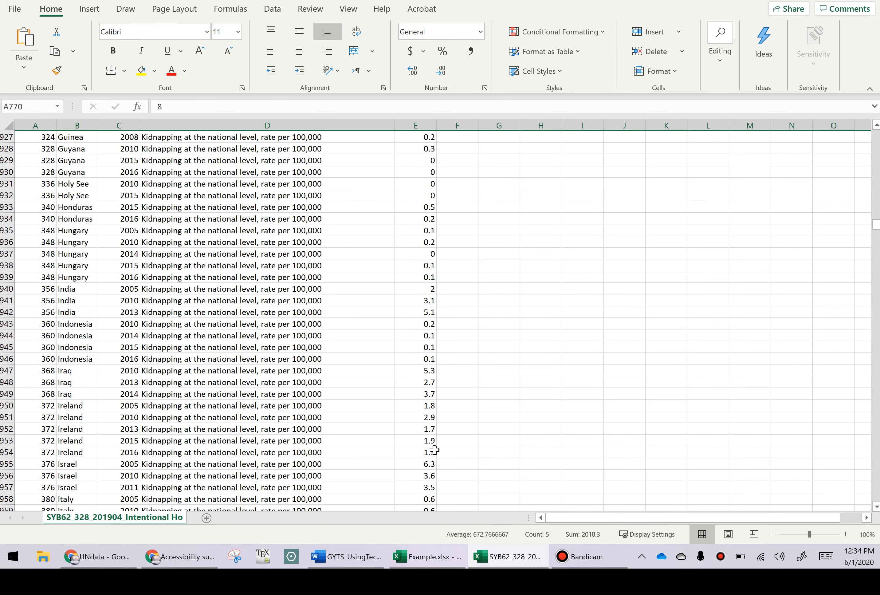
{"action": "left_click", "coordinate": [875, 424]}
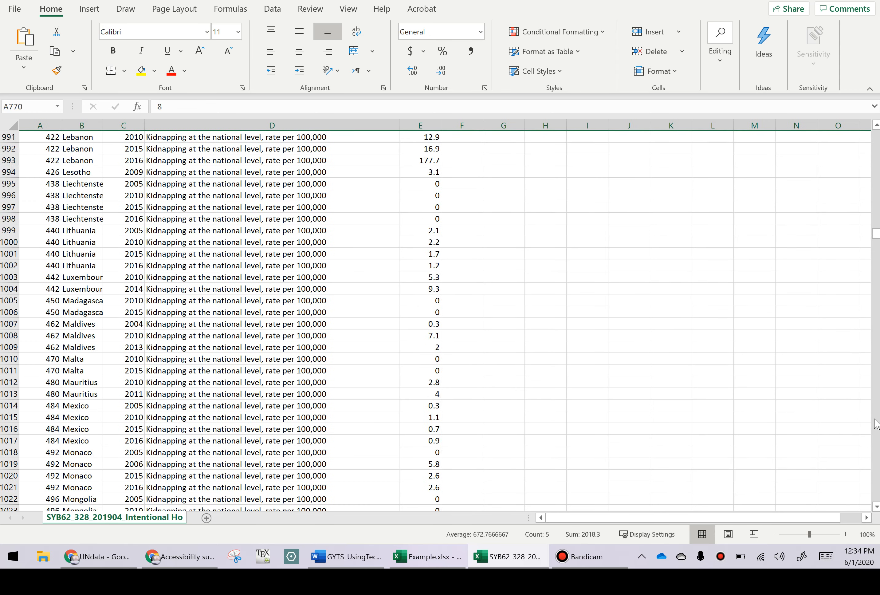